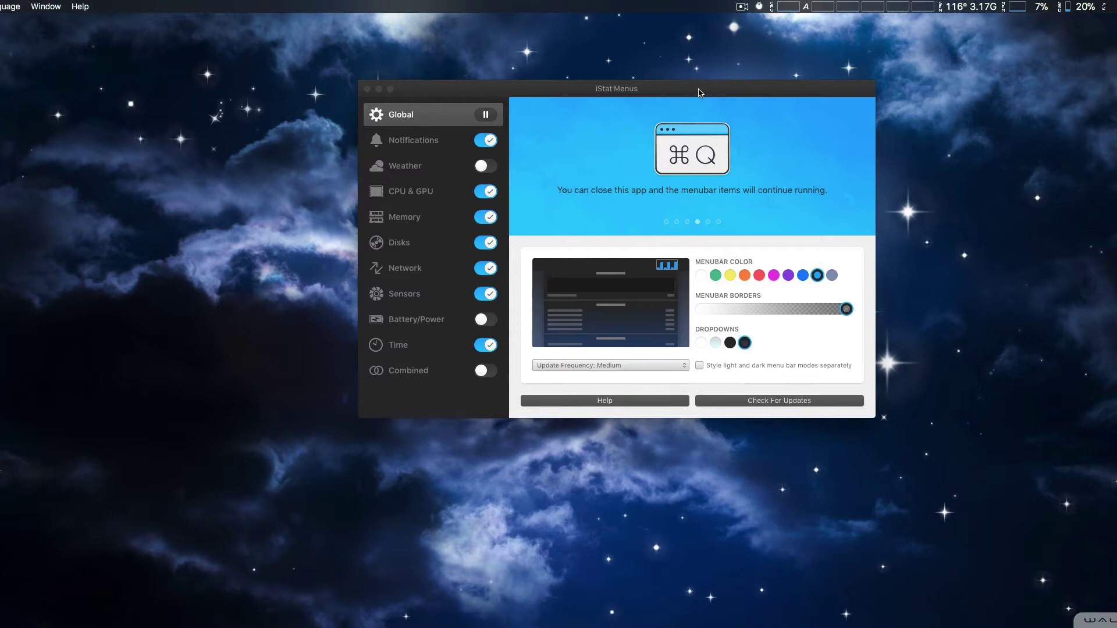
Pause all menubar monitoring, then resume it
drag(700, 94, 695, 99)
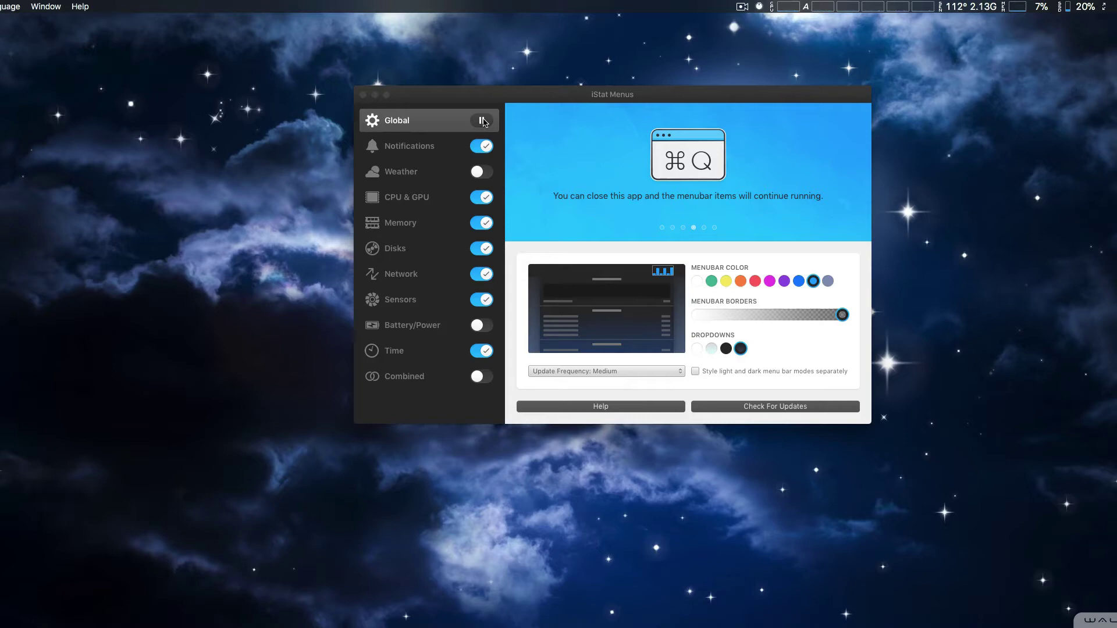
click(483, 121)
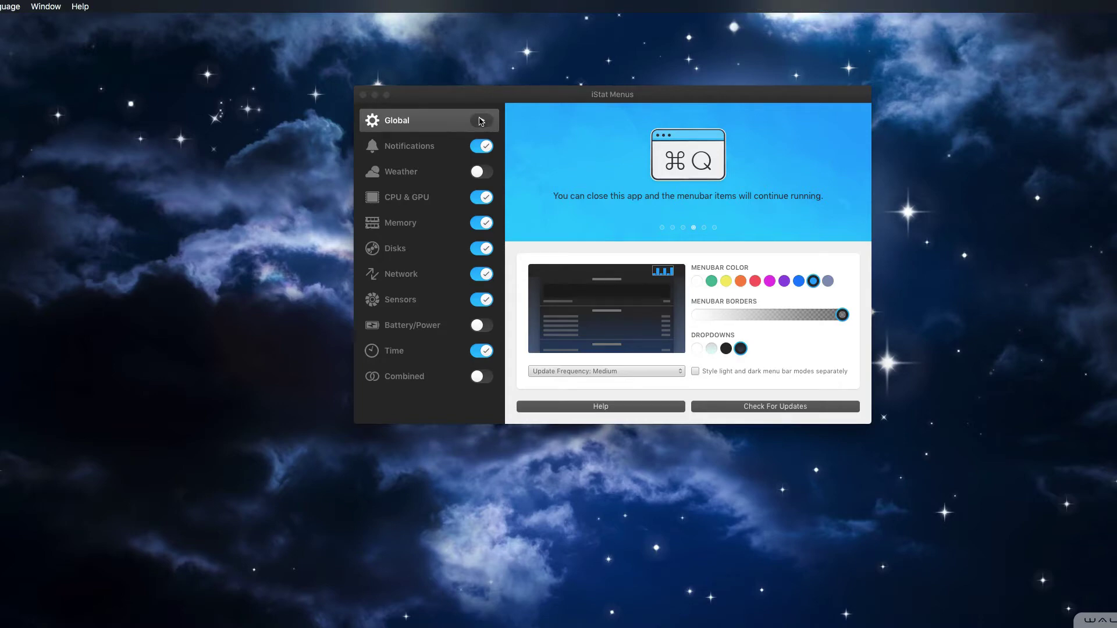
click(481, 121)
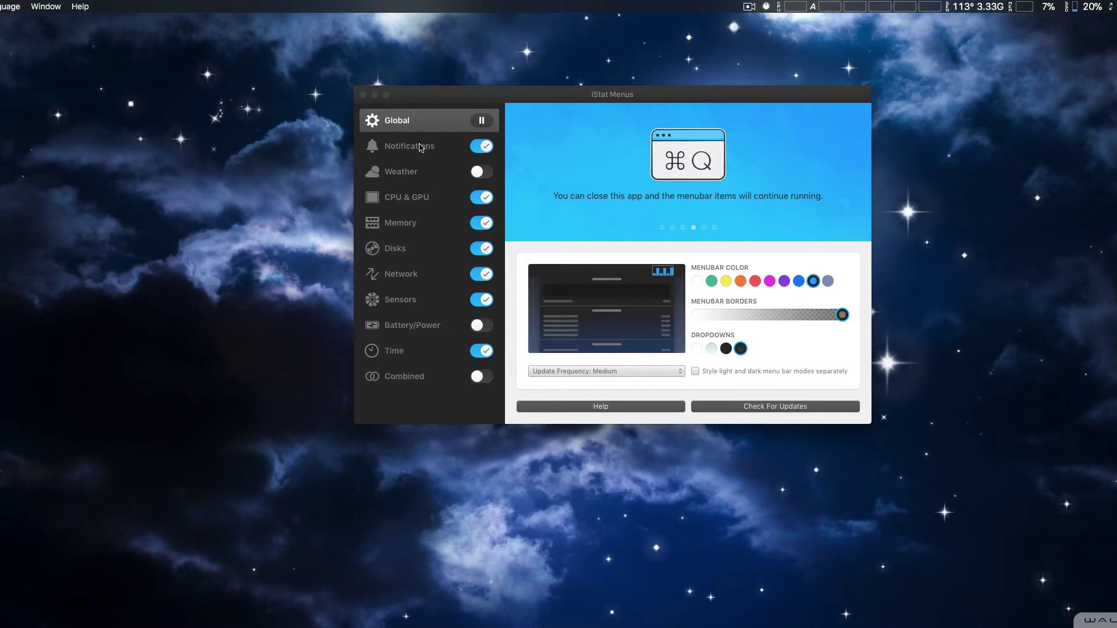
Browse the Low Battery notification event types without changes, then show the Weather settings
click(416, 149)
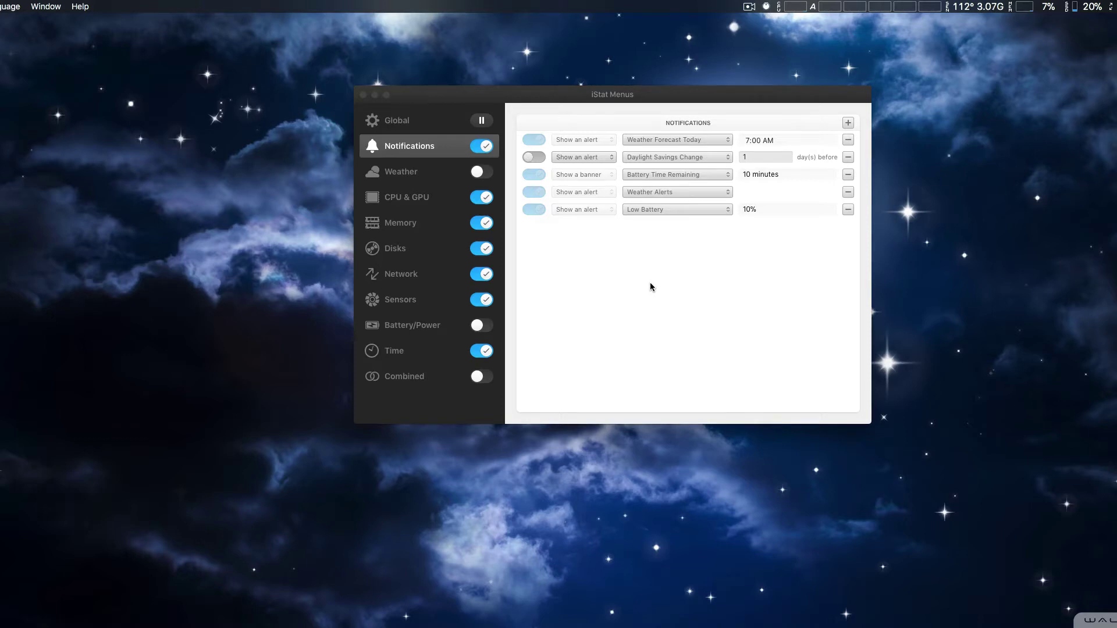
click(662, 210)
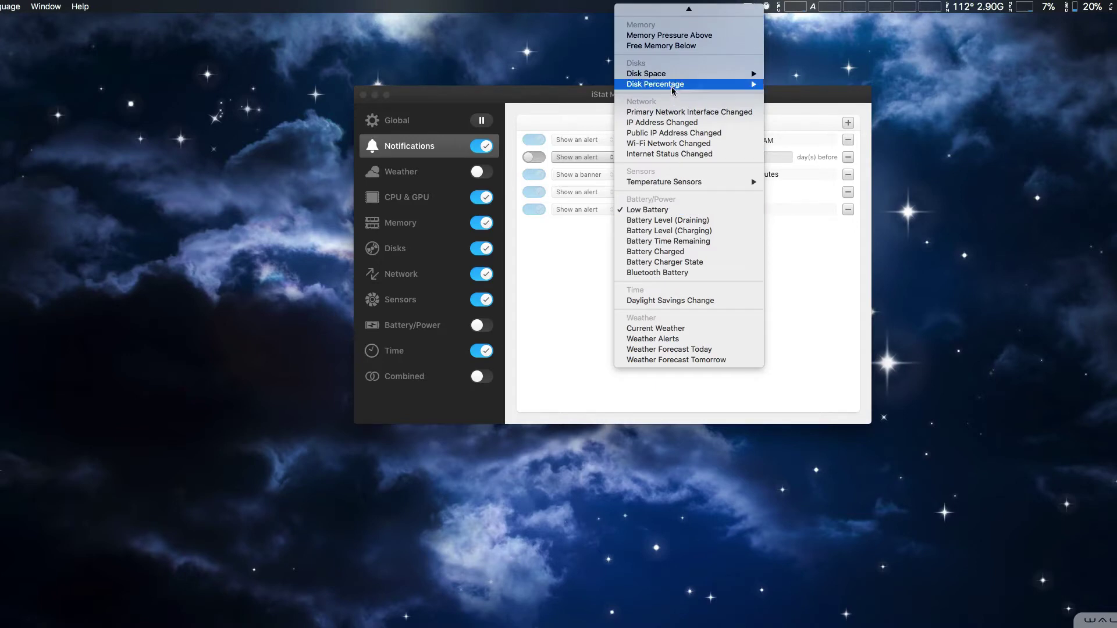
mouse_move(672, 76)
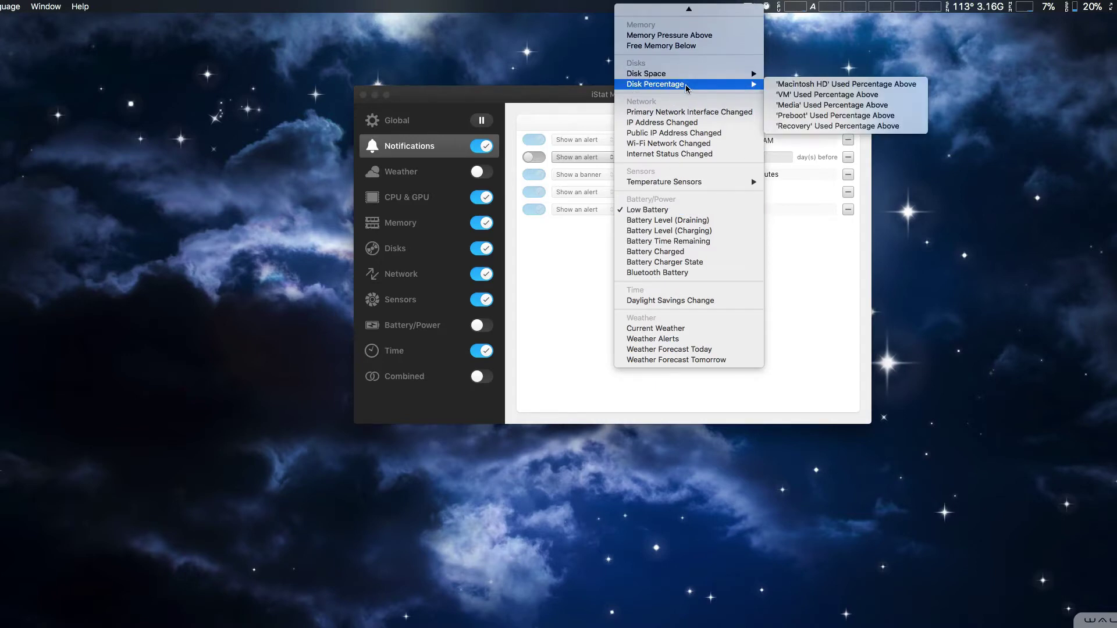
mouse_move(702, 181)
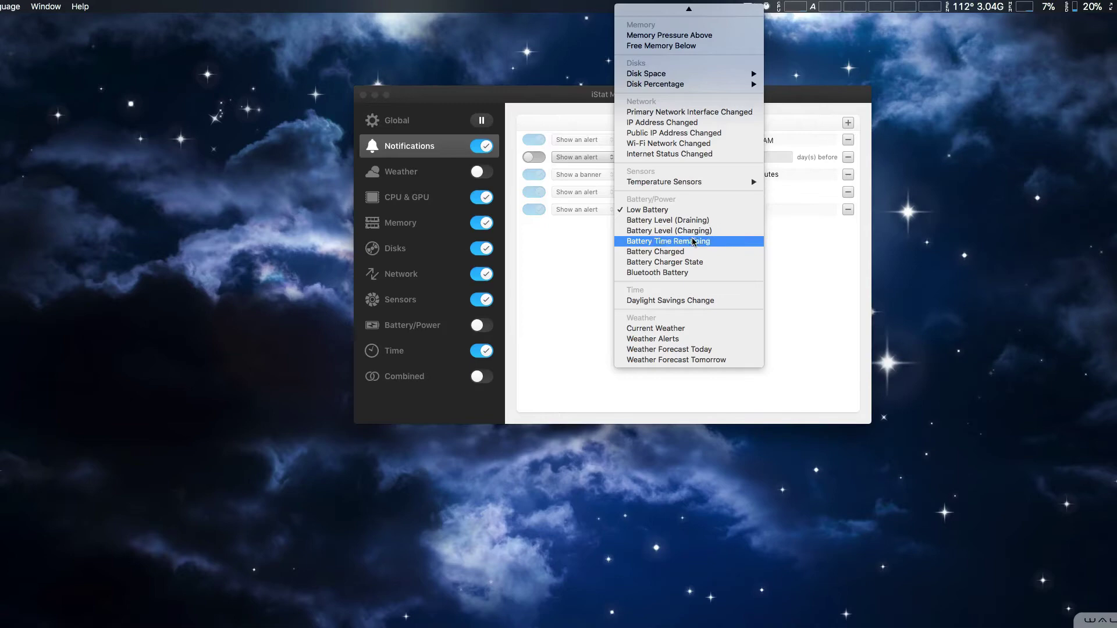
click(790, 267)
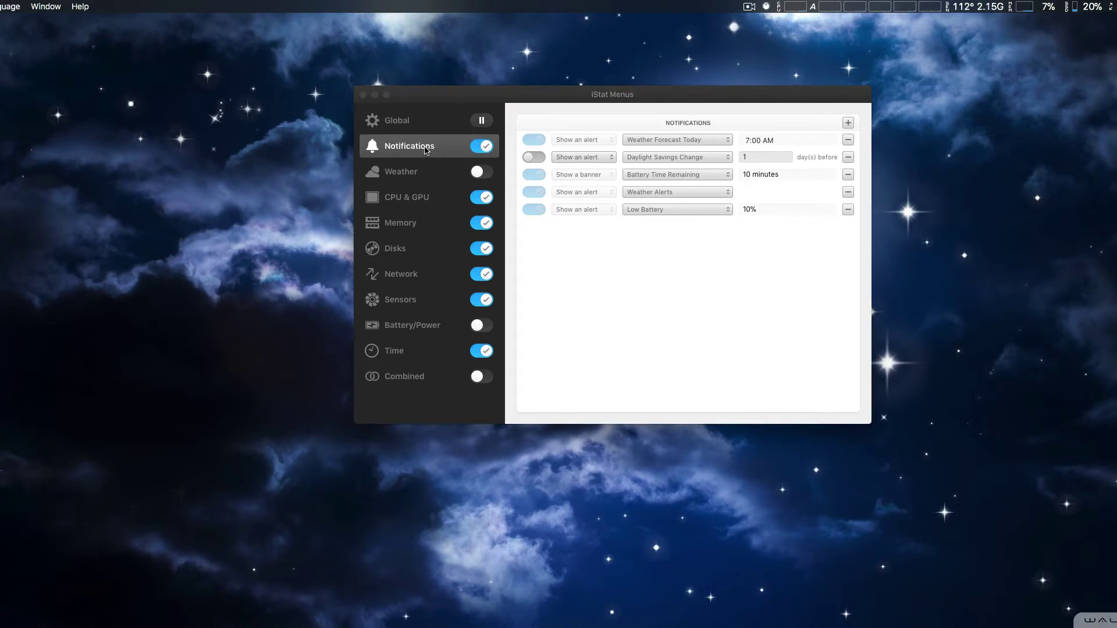
click(409, 175)
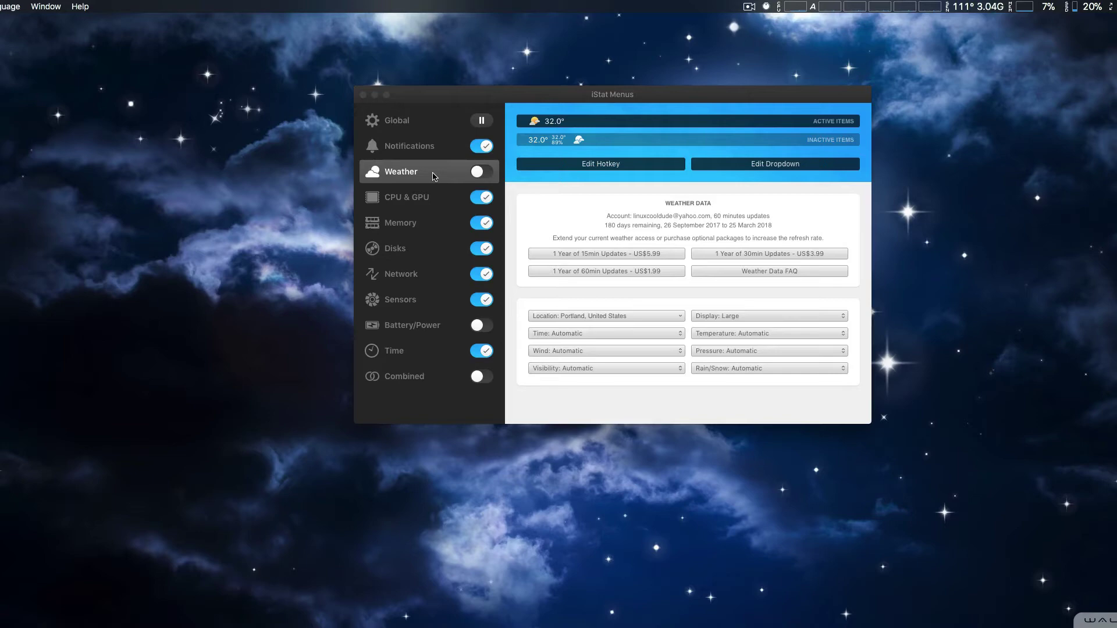
Set the inactive GPU history graph's Display to Processor, briefly trying it in the active items
click(409, 199)
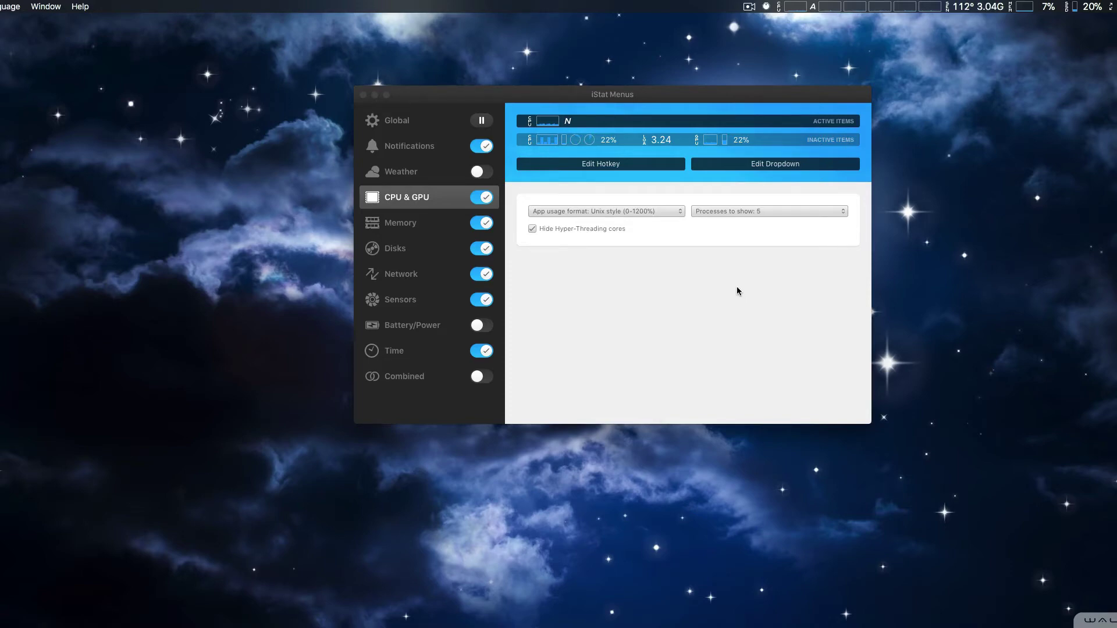
click(710, 142)
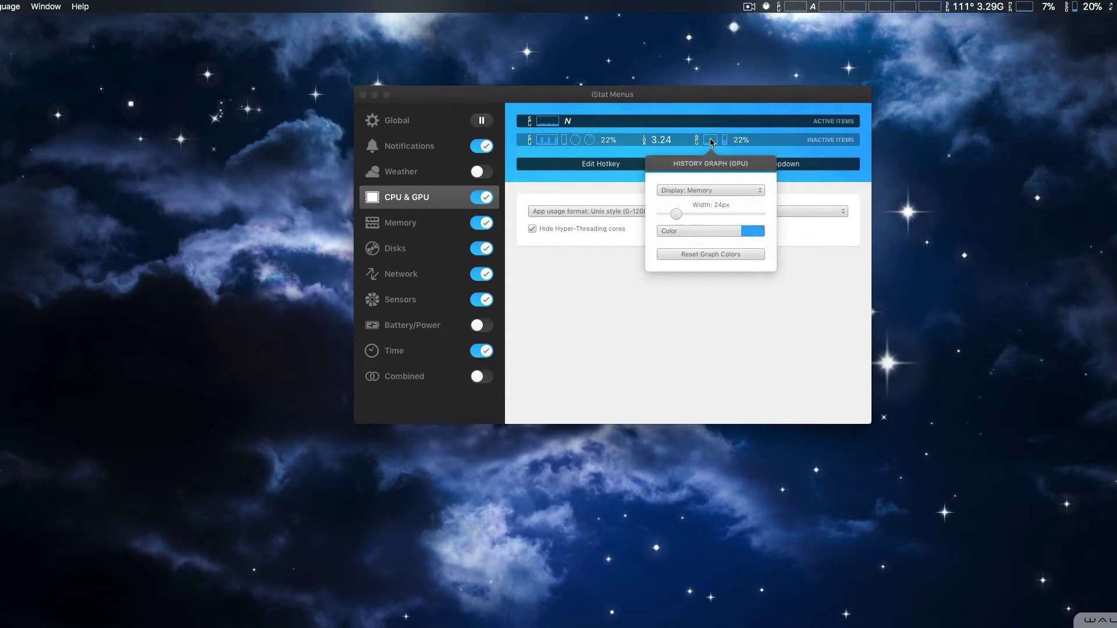
click(710, 189)
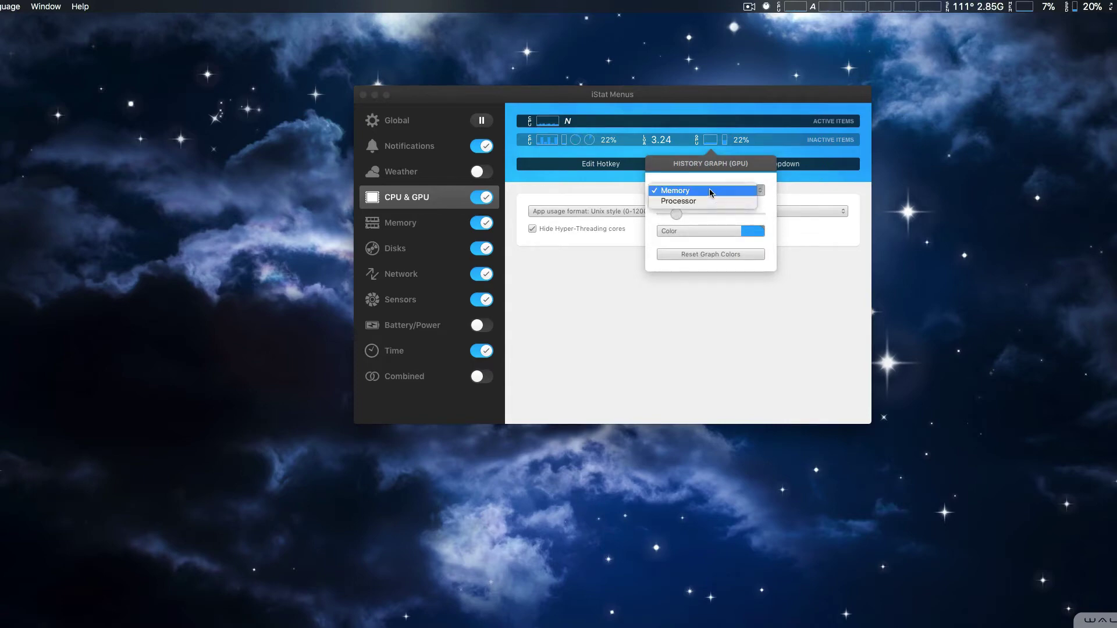
click(706, 199)
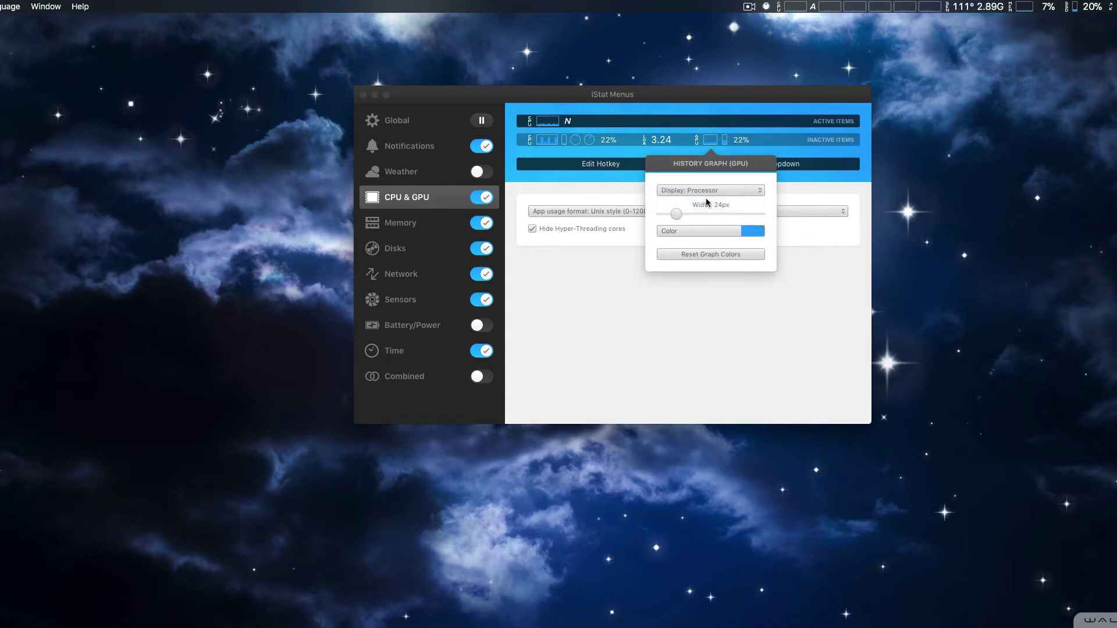
click(714, 289)
drag(712, 141, 652, 124)
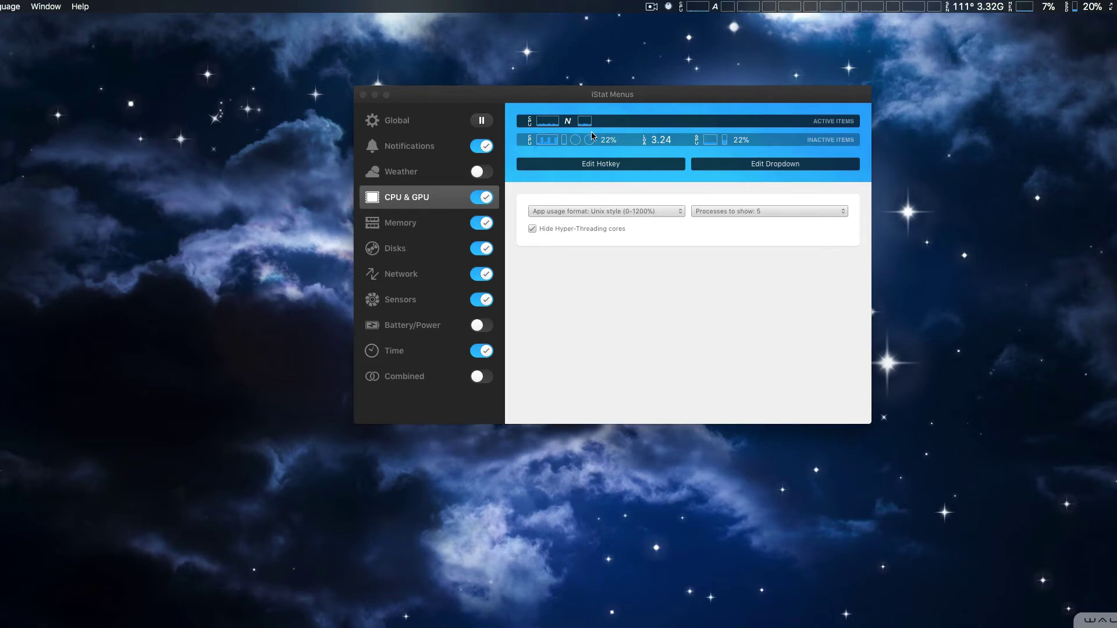
drag(586, 123, 777, 146)
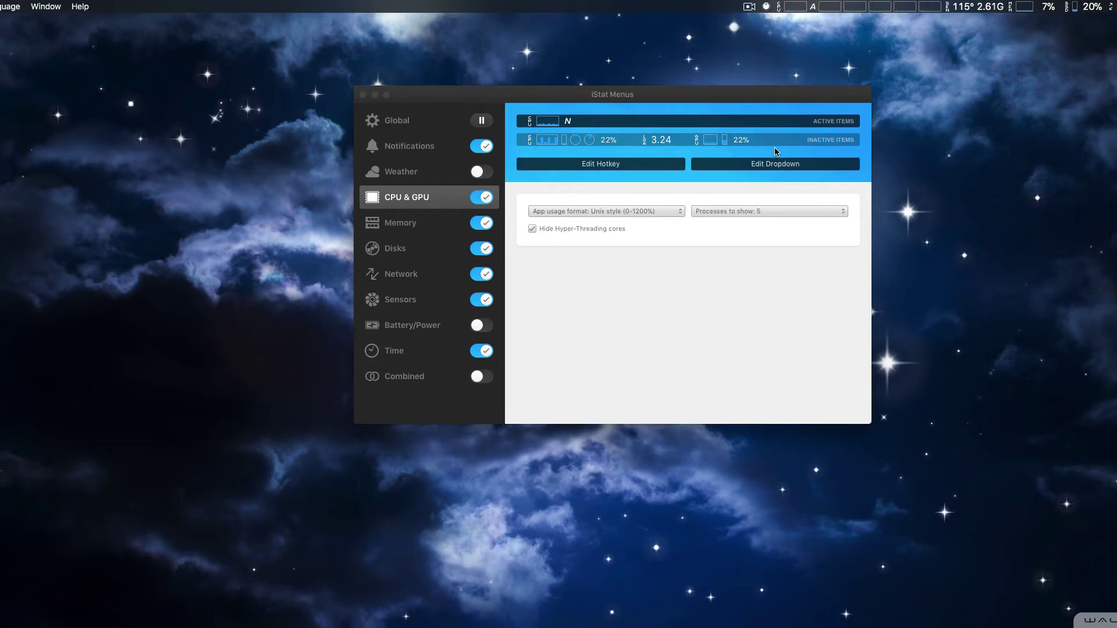
In Global settings, turn on separate styling for light and dark menubar modes
click(414, 225)
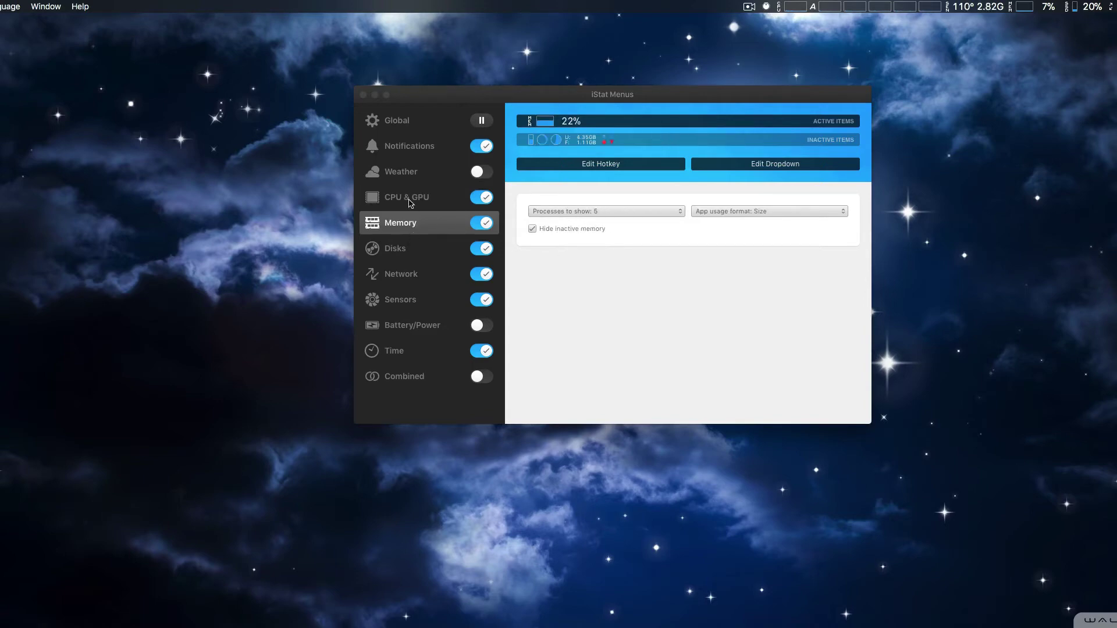
click(402, 124)
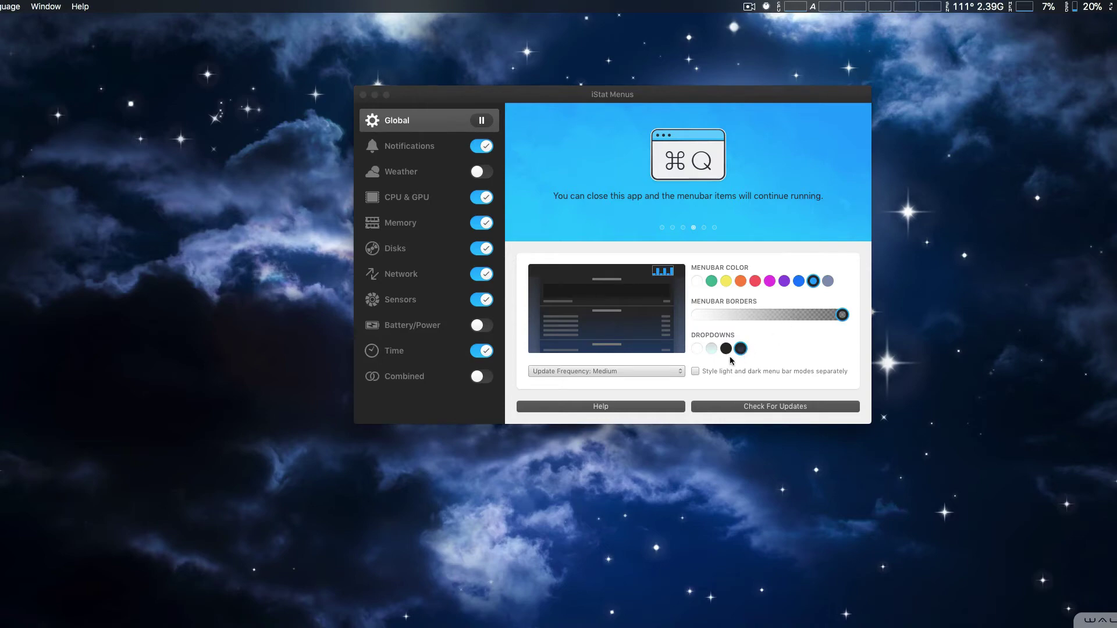
click(695, 372)
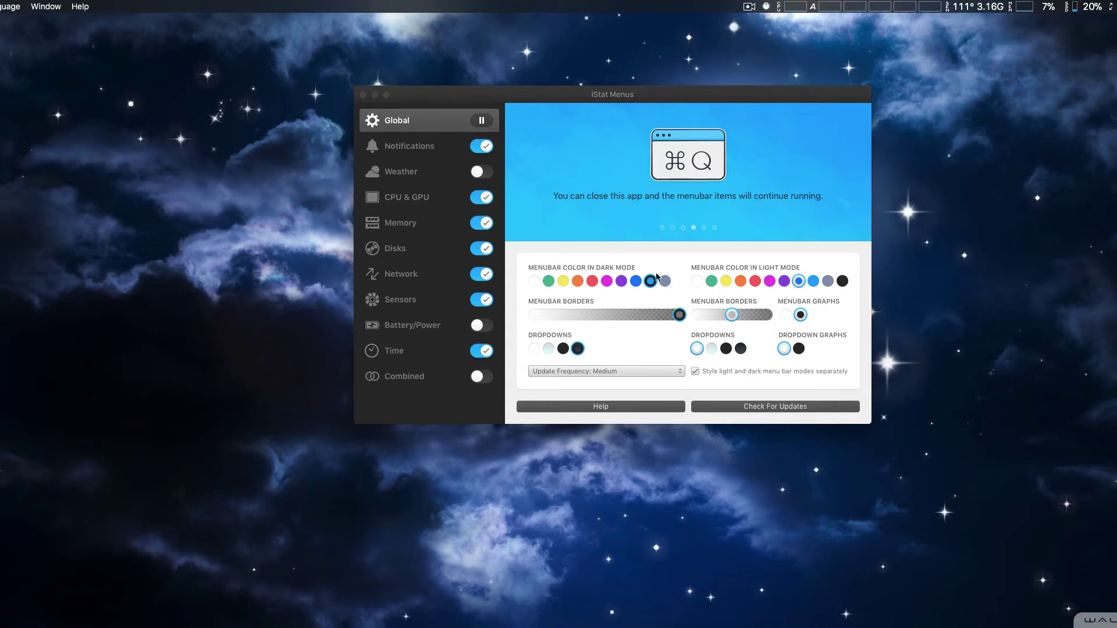
Preview the CPU and memory menubar dropdowns, then go to the Sensors settings
click(795, 8)
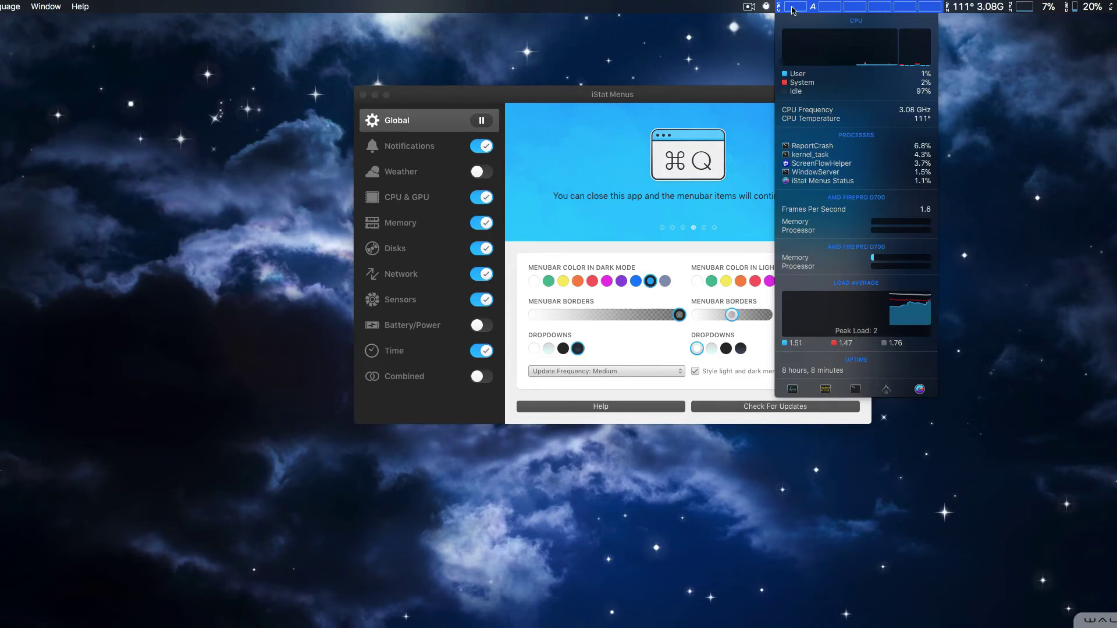
click(793, 7)
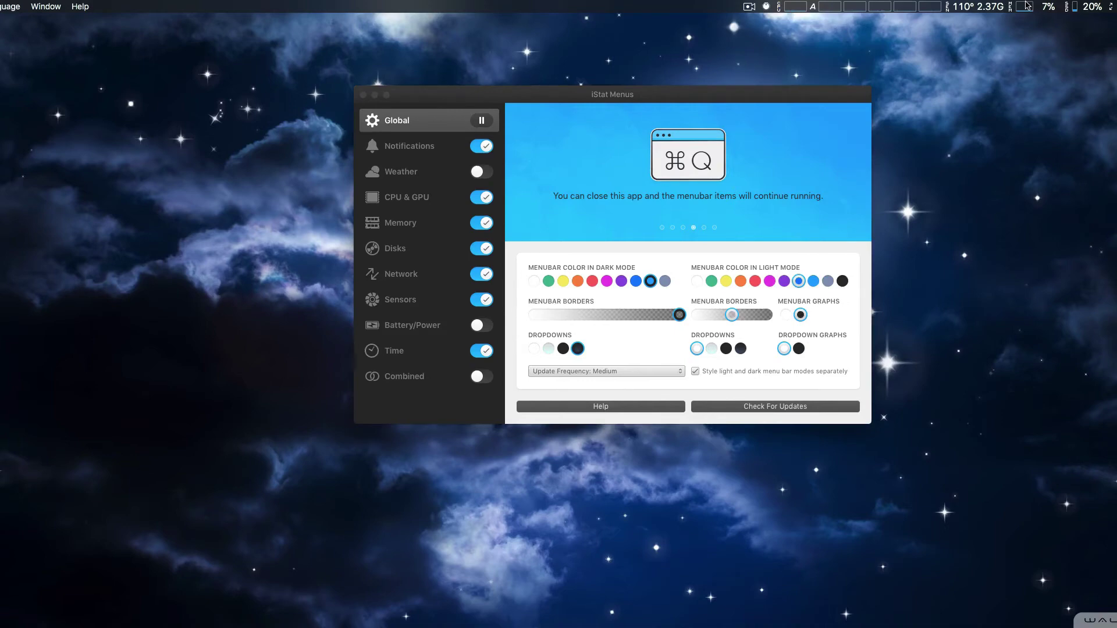
click(1027, 6)
click(1026, 6)
click(417, 280)
click(411, 299)
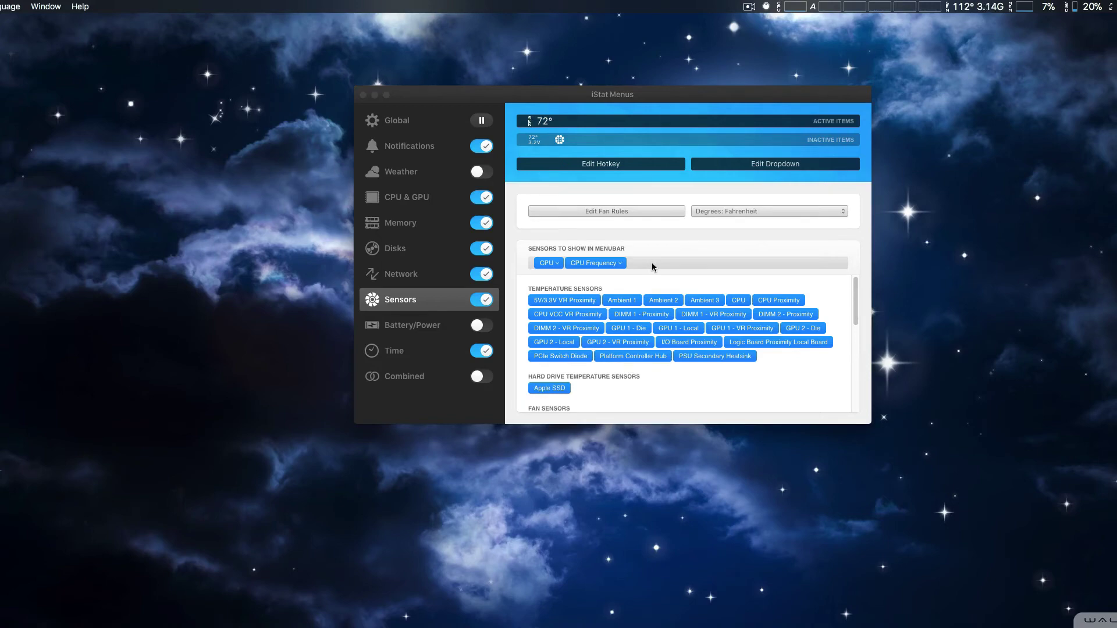
Peek at the sensors (111°, 2.17G) and CPU usage dropdowns, then shift the window left
click(987, 7)
click(987, 7)
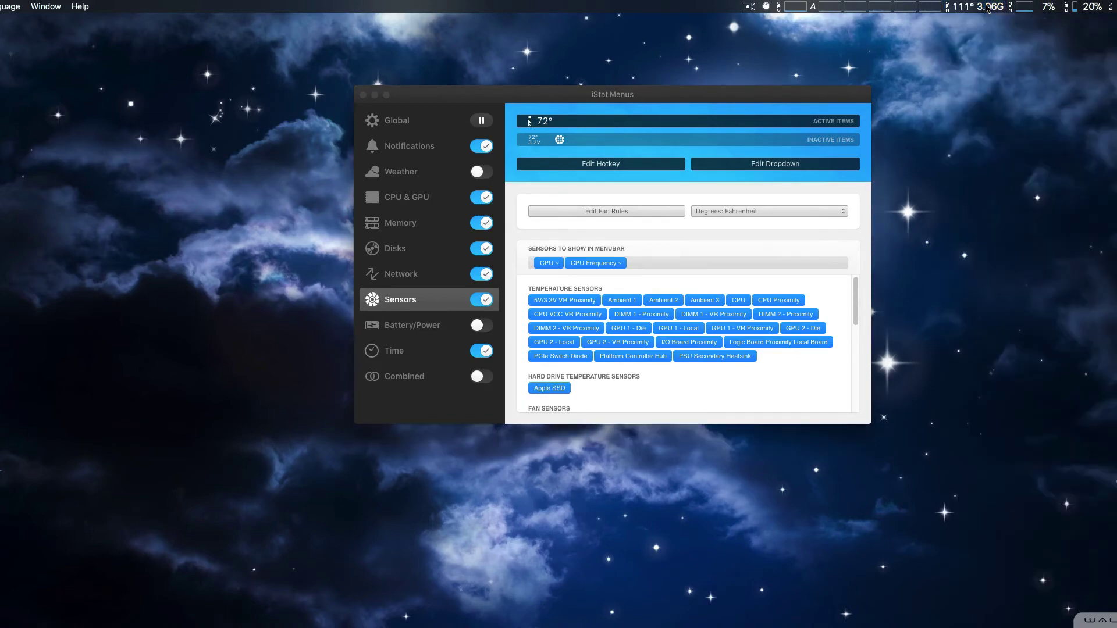
click(873, 10)
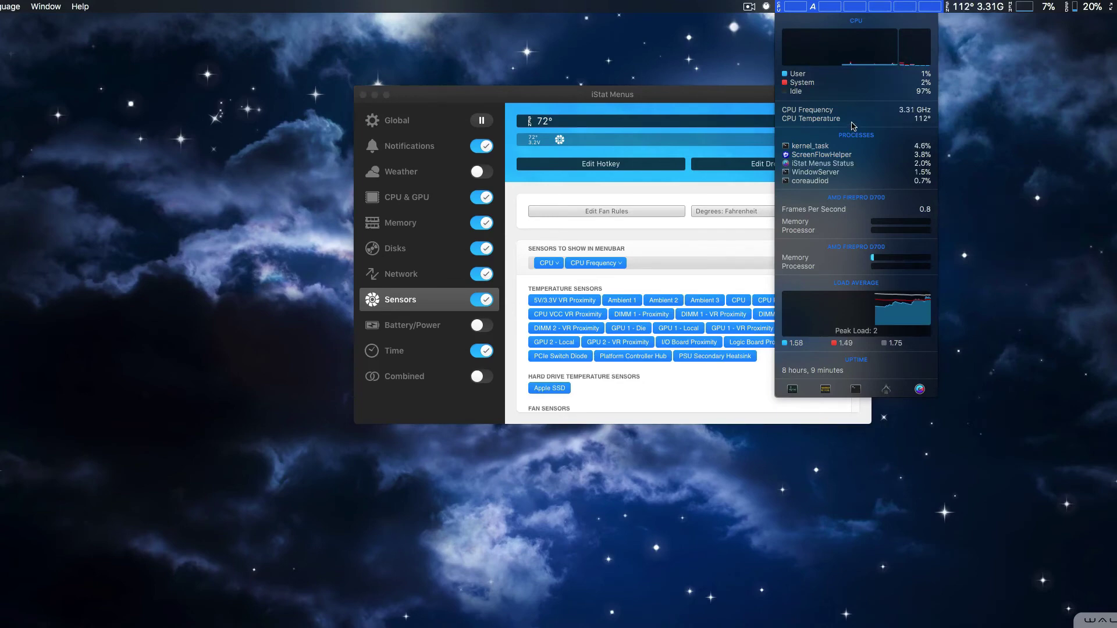
click(865, 4)
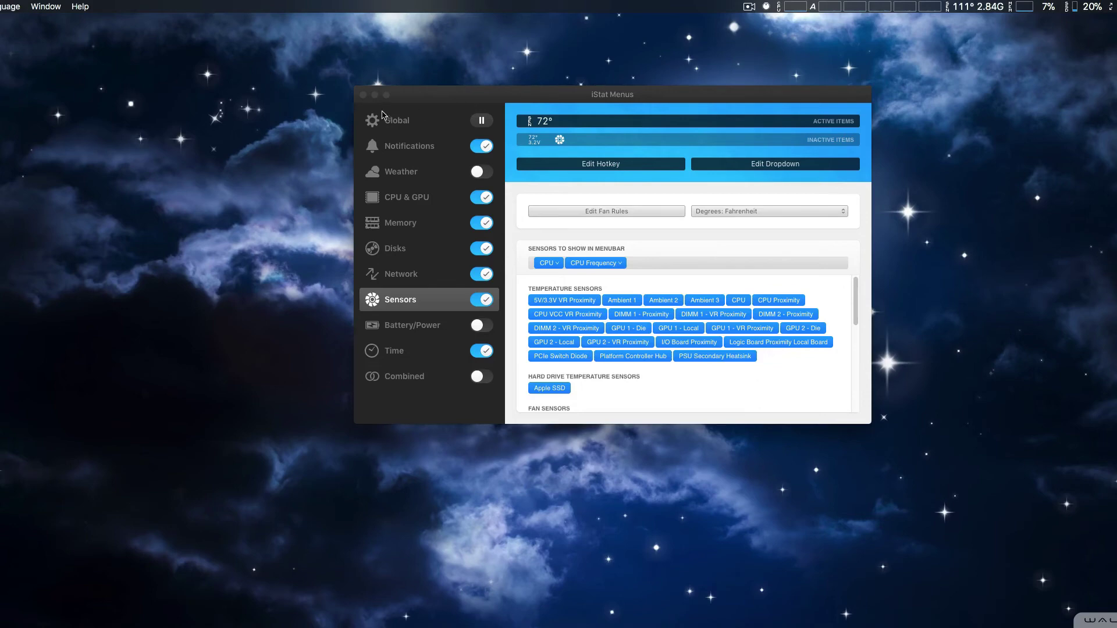
drag(421, 96, 379, 101)
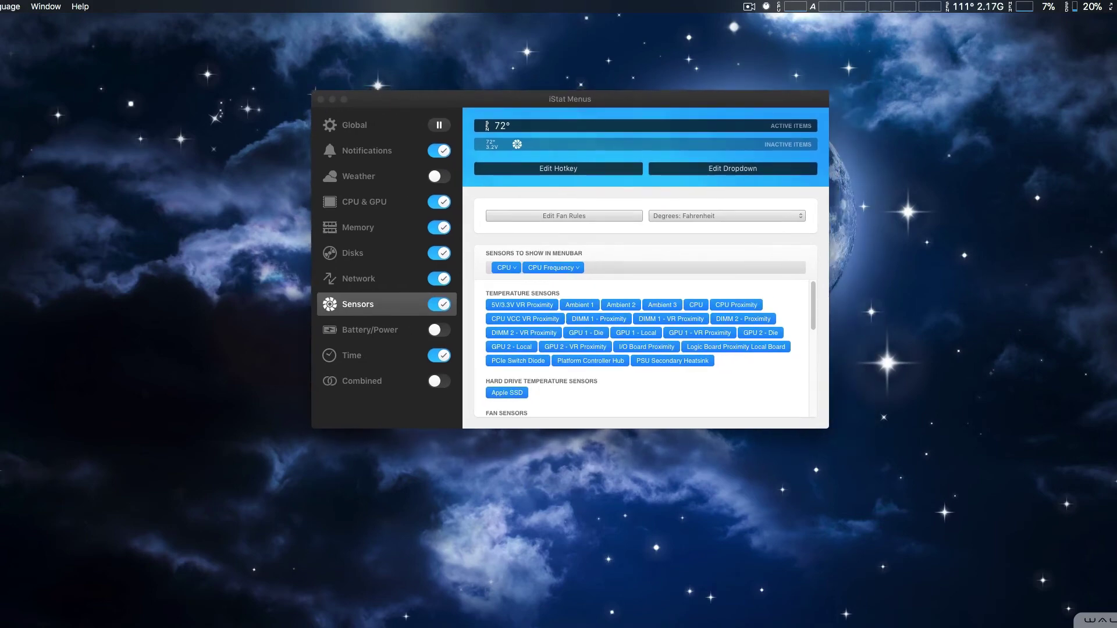
Hide the iStat Menus settings window and browse sensor rows in the menubar sensors dropdown
key(super+q)
click(998, 11)
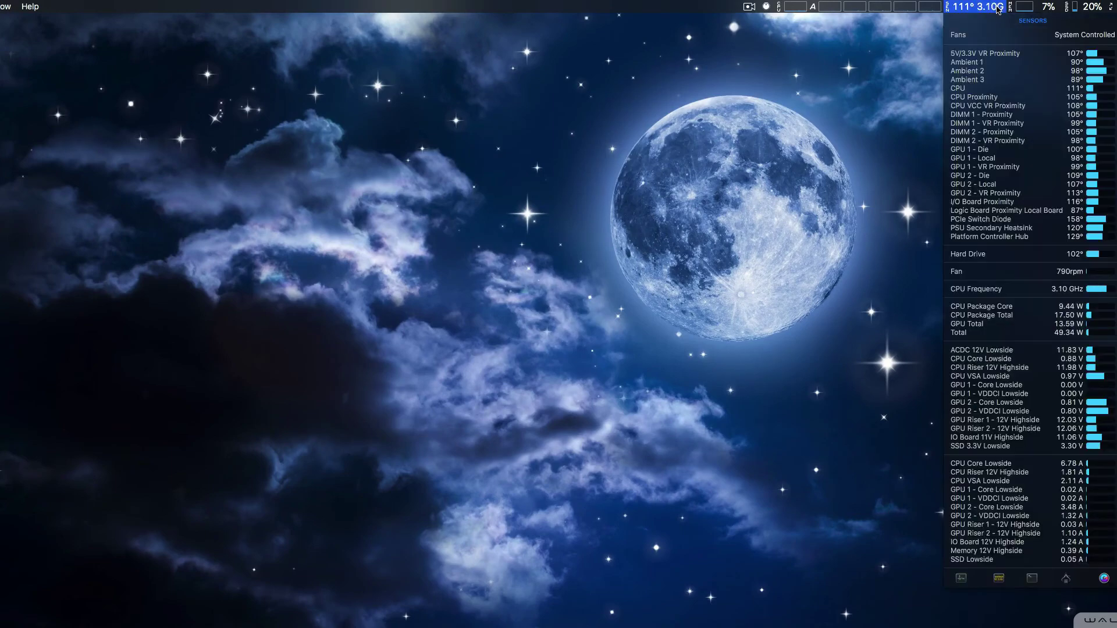
mouse_move(1004, 92)
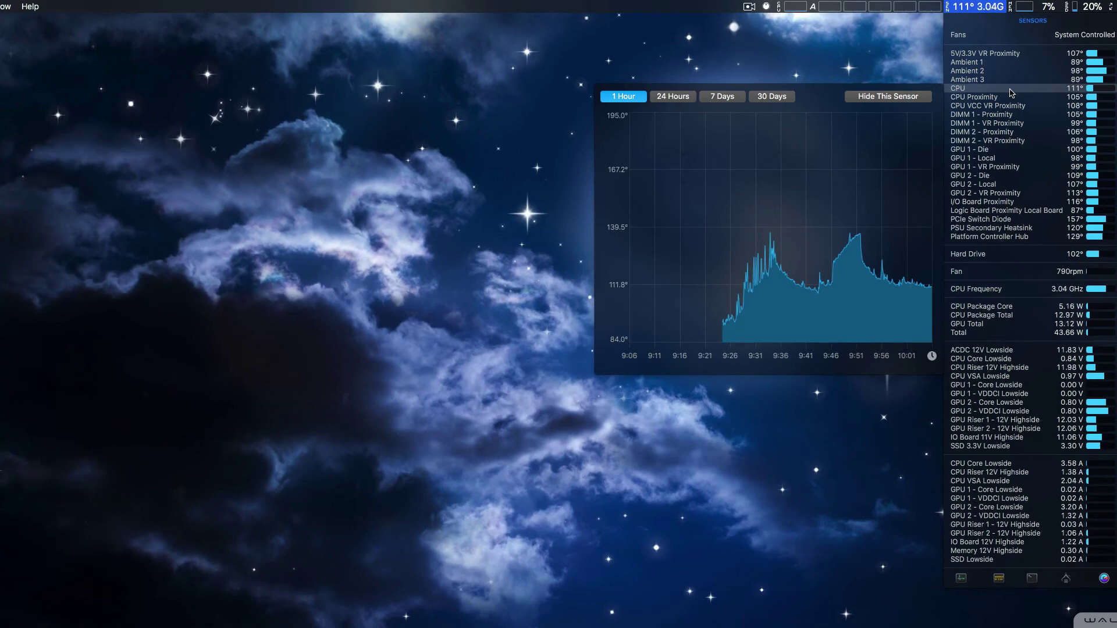
mouse_move(1115, 80)
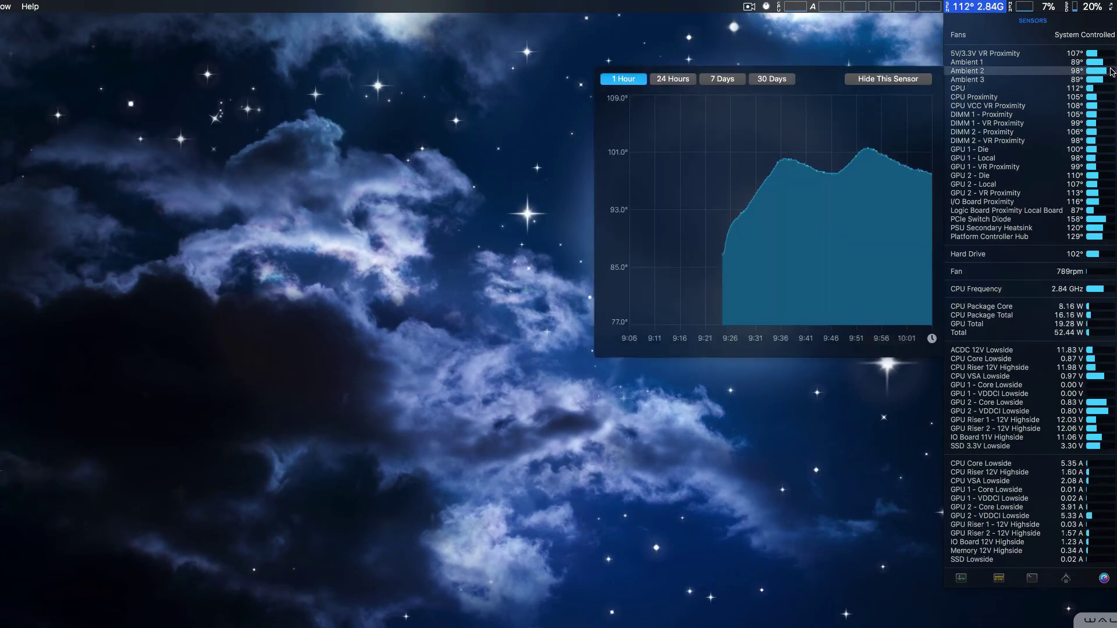
mouse_move(1109, 57)
mouse_move(1104, 221)
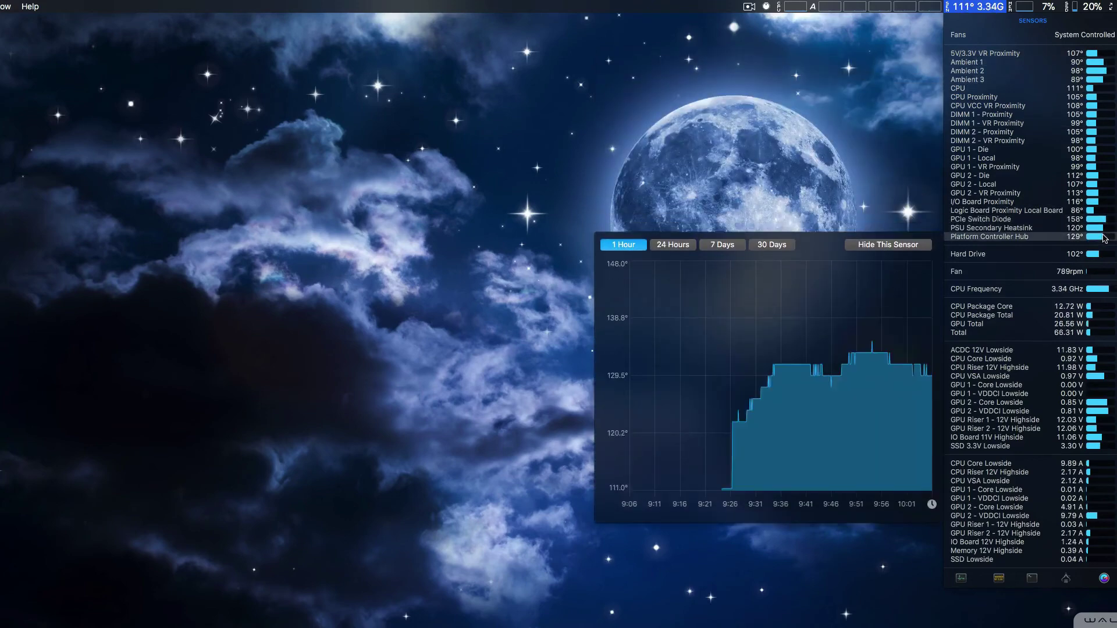
mouse_move(1109, 295)
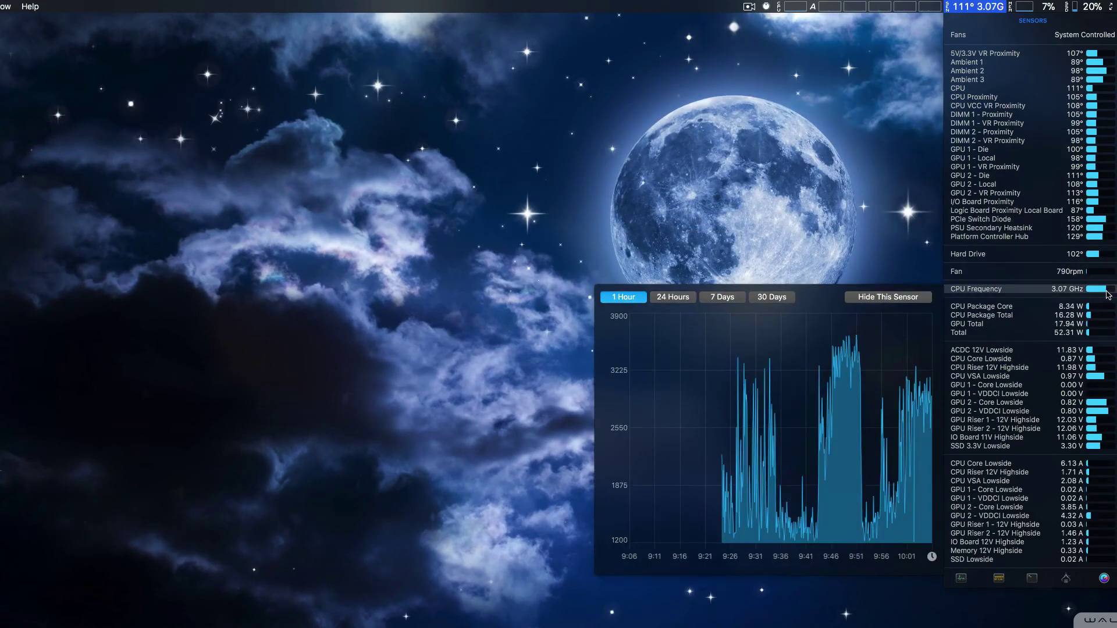
mouse_move(1108, 379)
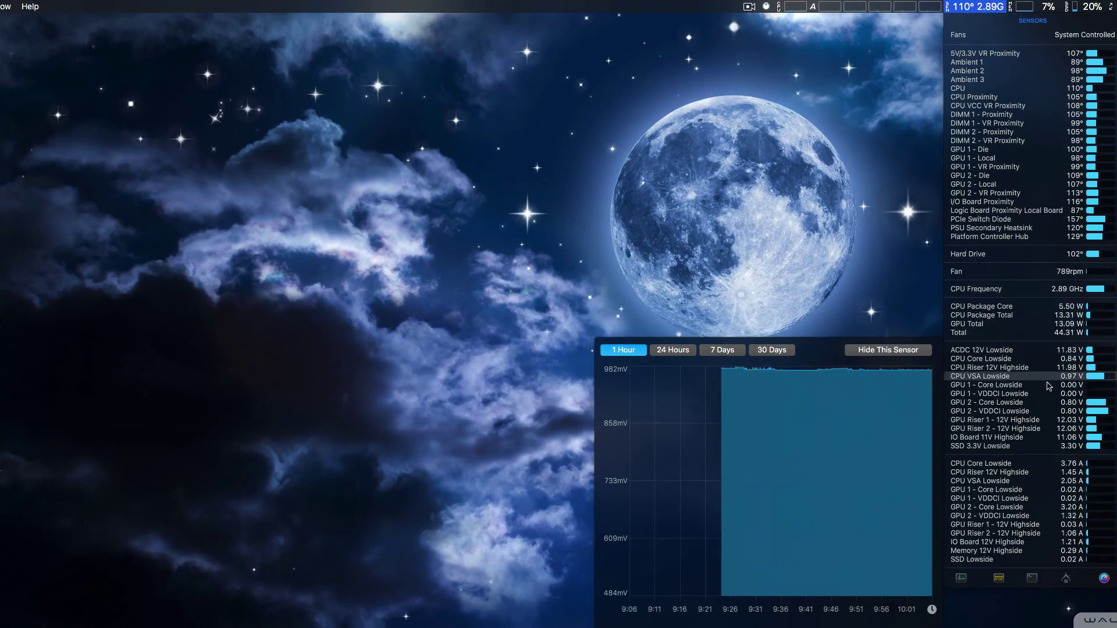
Cycle the voltage history through 24 Hours, 7 Days and 30 Days, returning to 1 Hour
click(670, 351)
click(727, 351)
click(767, 351)
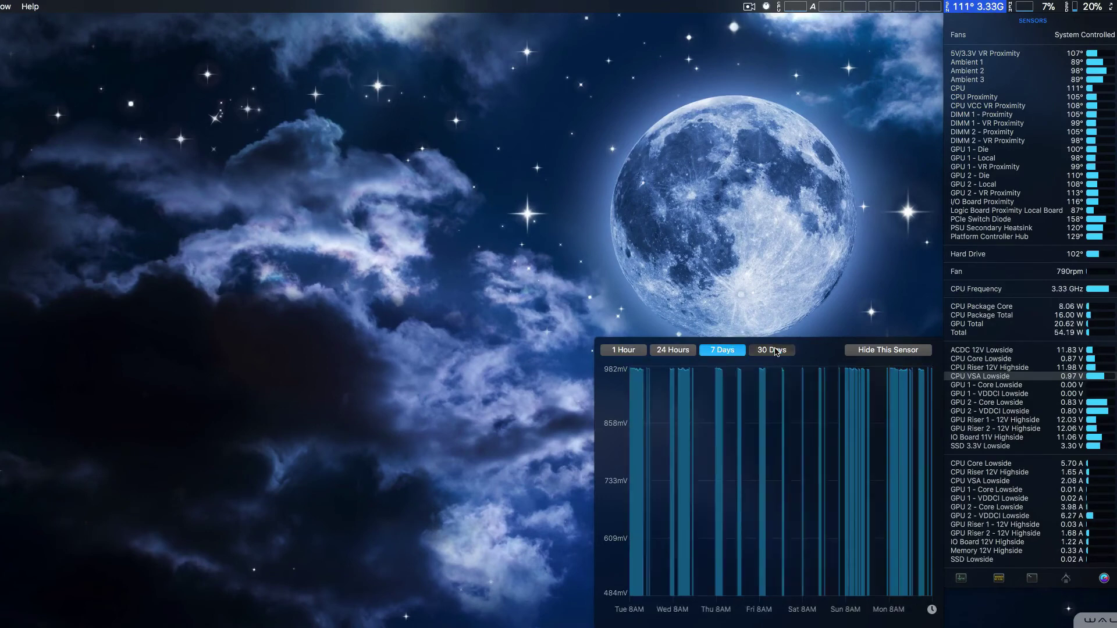
click(714, 356)
click(686, 354)
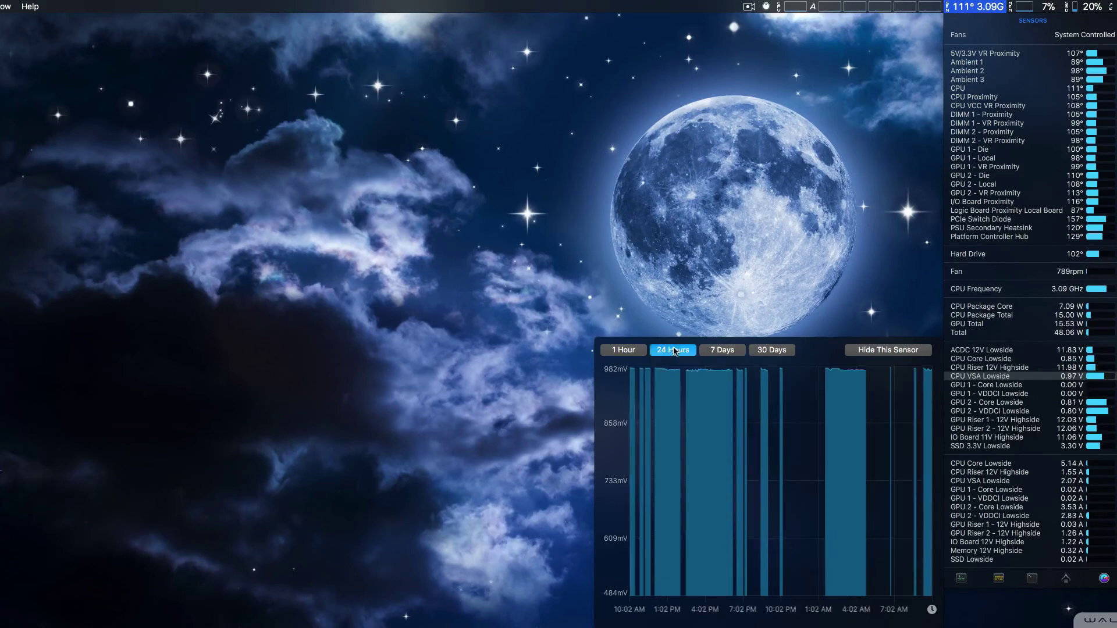
click(626, 352)
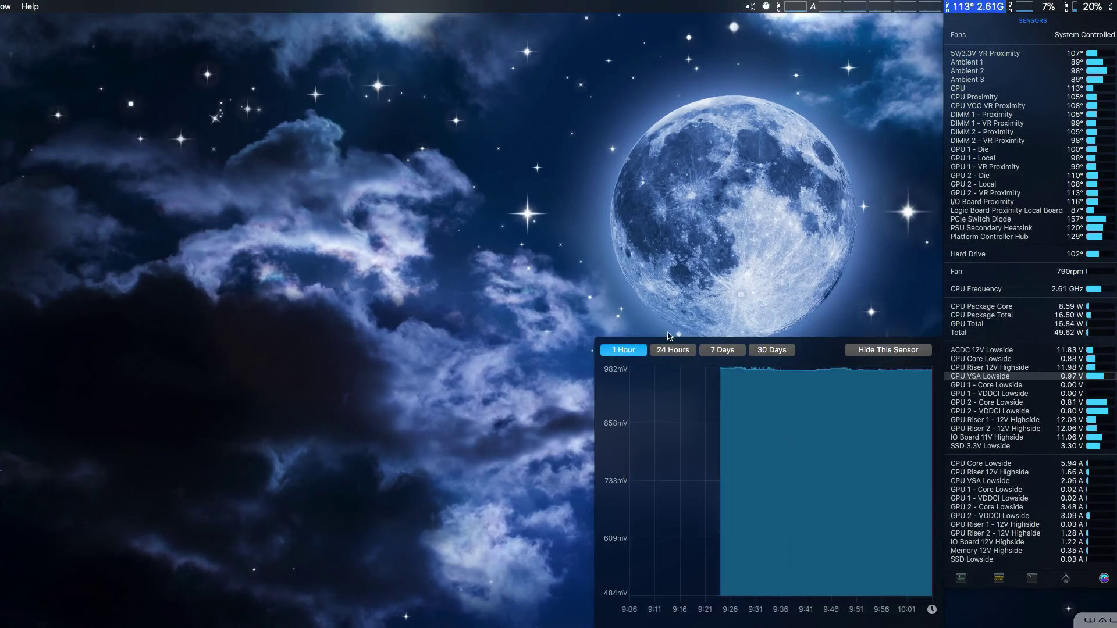
click(964, 6)
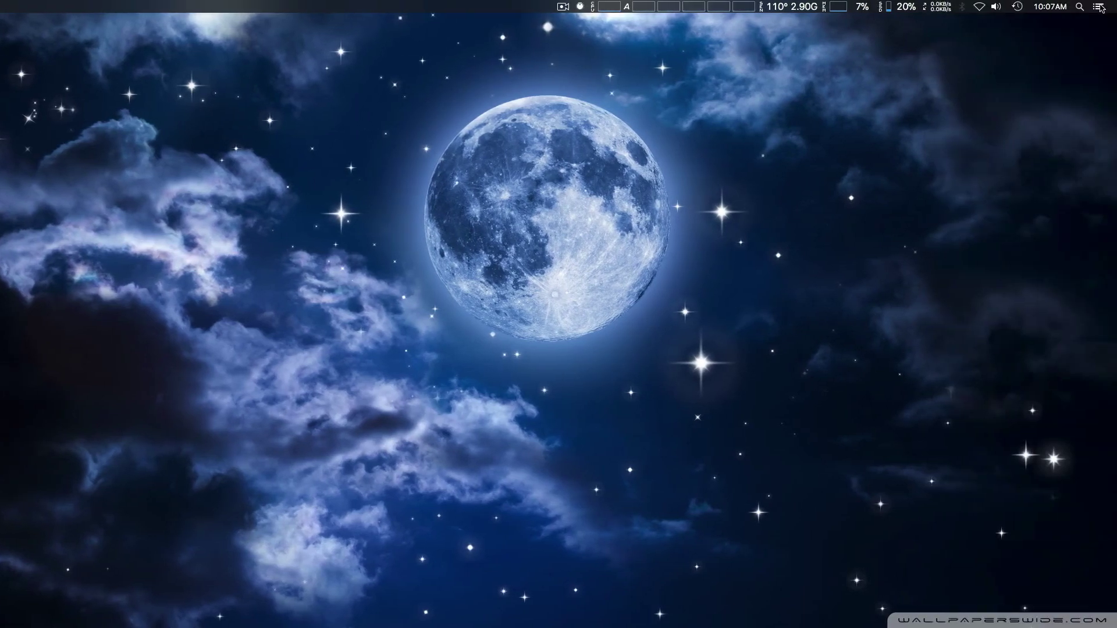
Add the iStat Menus widget in Notification Center's Today edit mode, then close the panel
click(1098, 7)
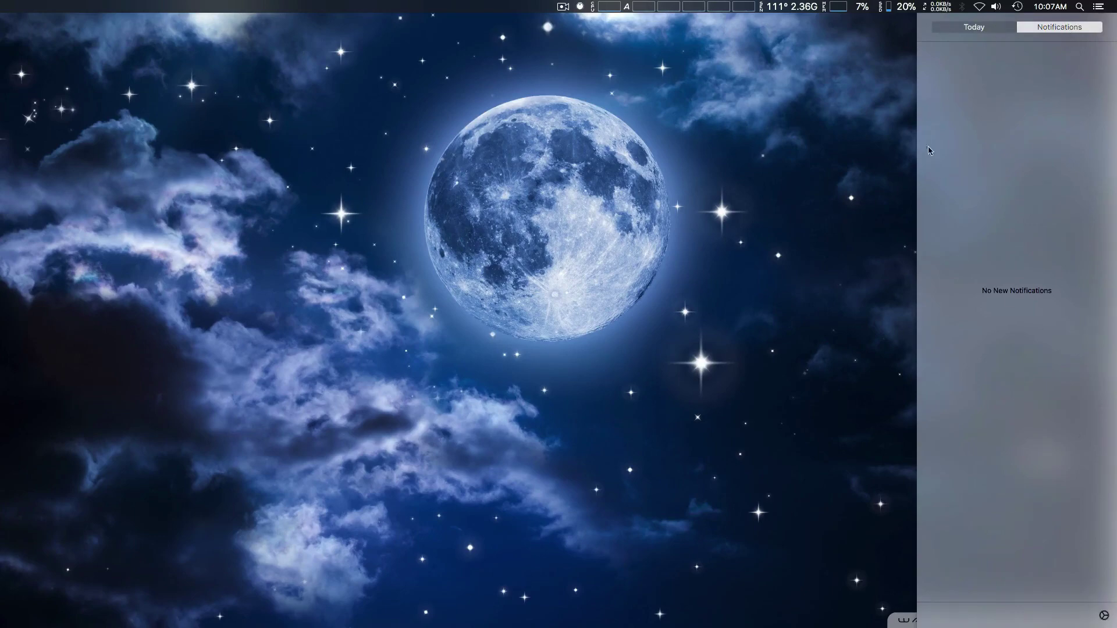
click(968, 29)
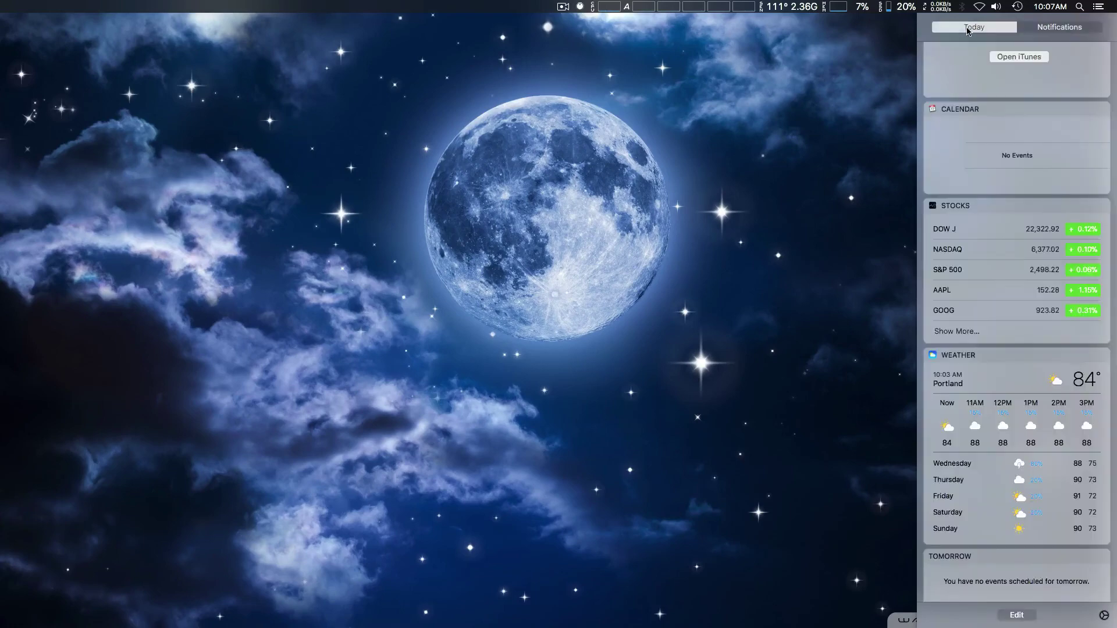
click(1016, 615)
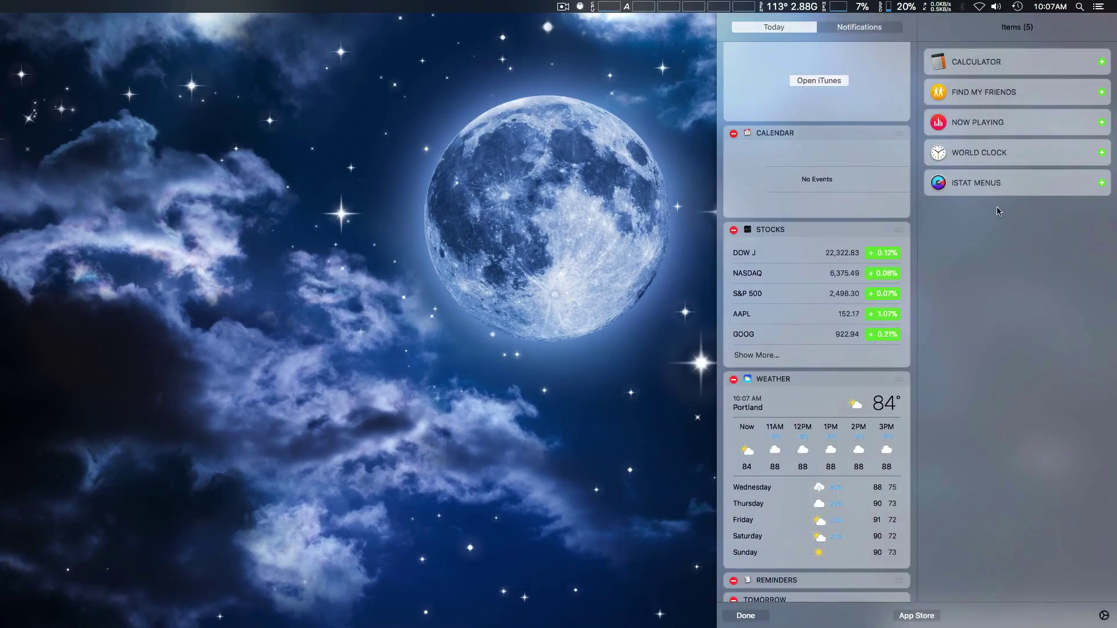
click(1101, 182)
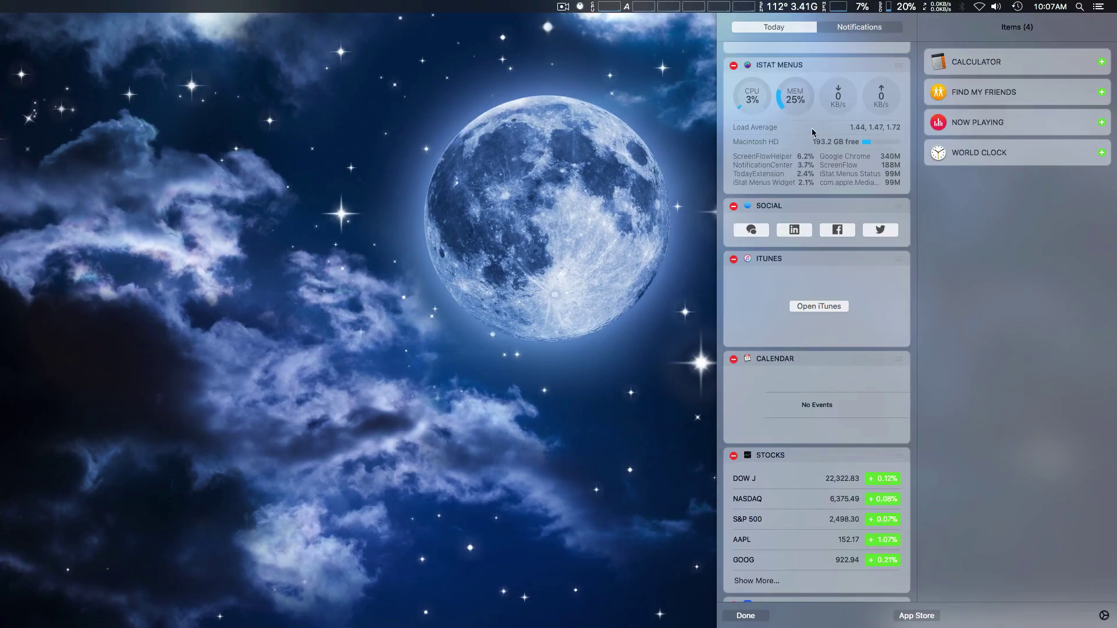
scroll(820, 134, up, 3)
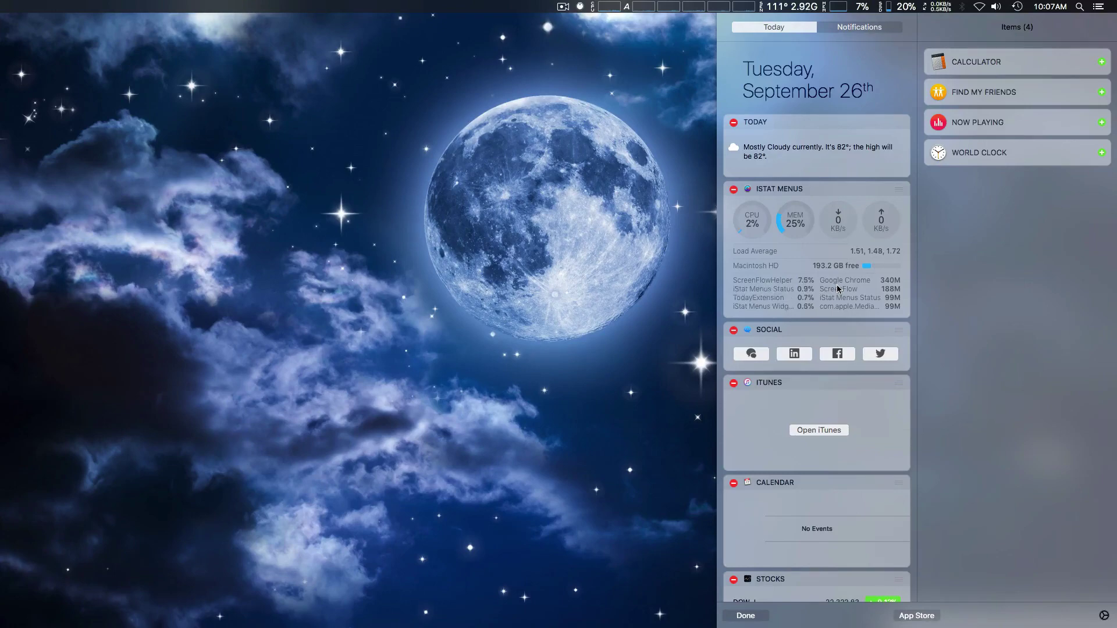
click(1099, 8)
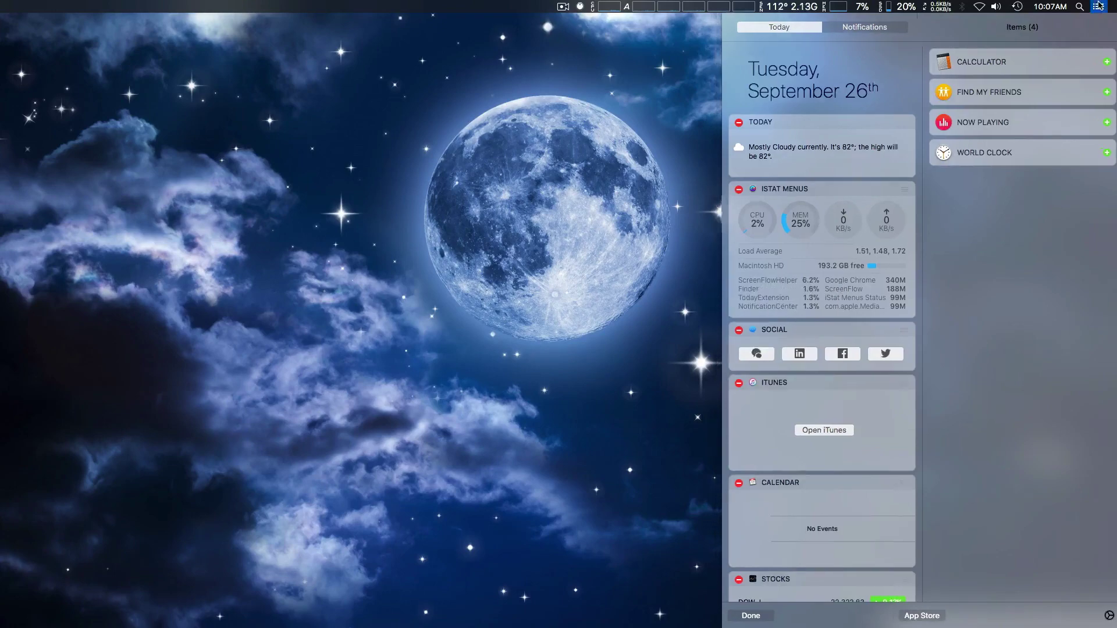
Restore the minimised Chrome window with the iStat Menus 6 page from the Dock
mouse_move(860, 617)
click(1077, 608)
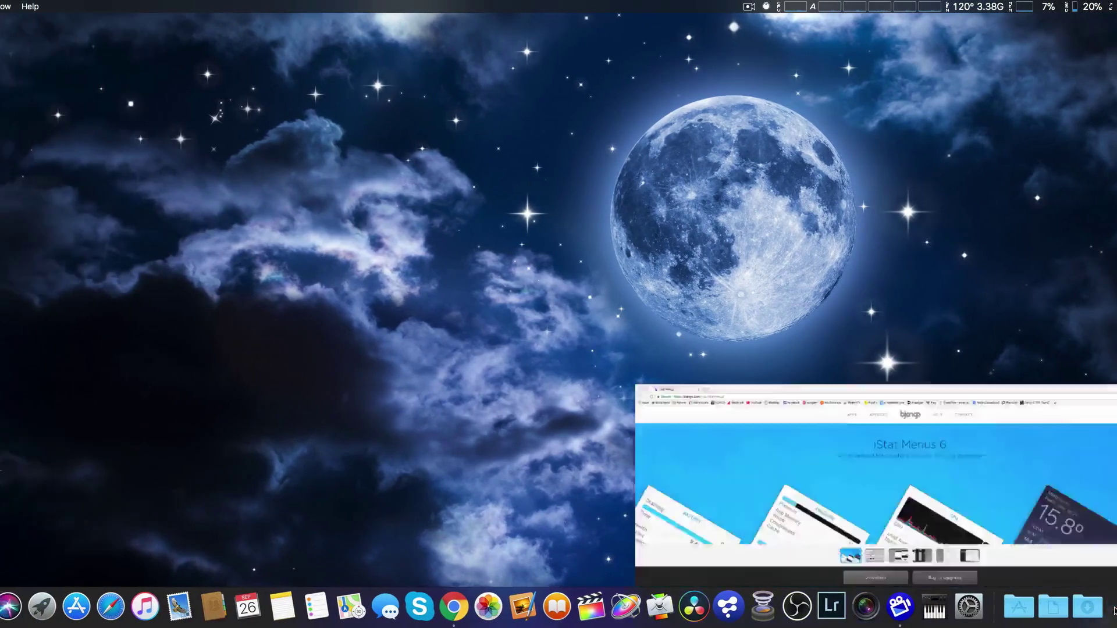